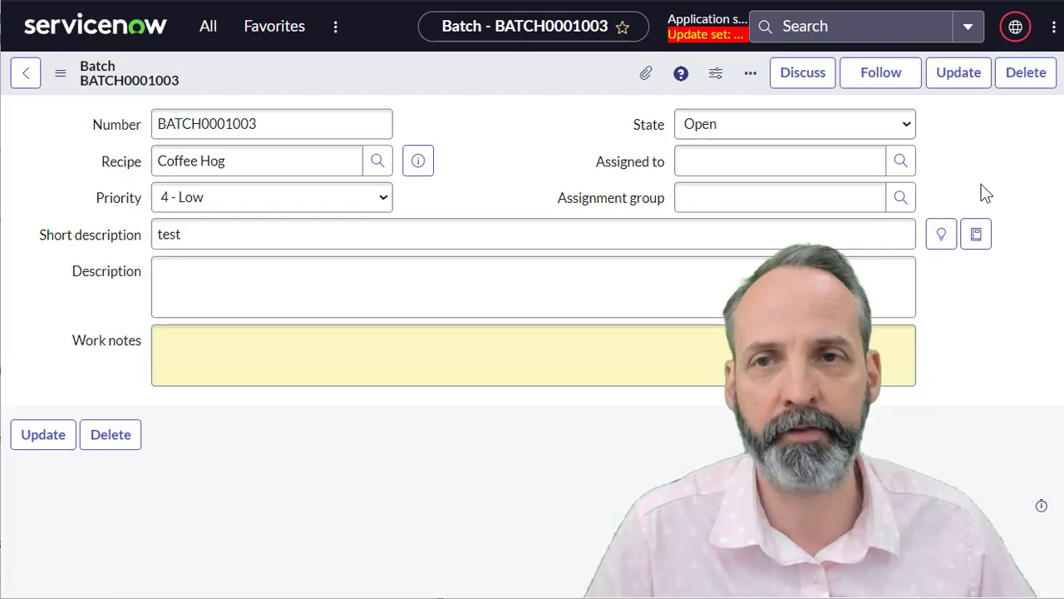
Step: Open the Batch form's Assignment group lookup to see which groups it offers
left_click(900, 197)
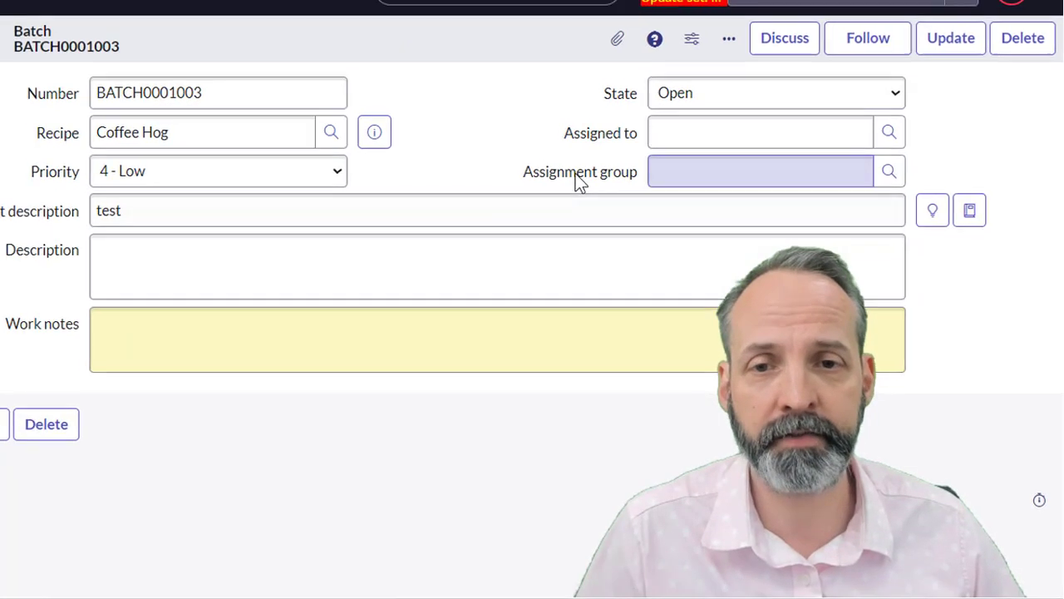
Step: Show the assignment_group dictionary info, revealing its type-based reference qualifier on sys_user_group
right_click(597, 197)
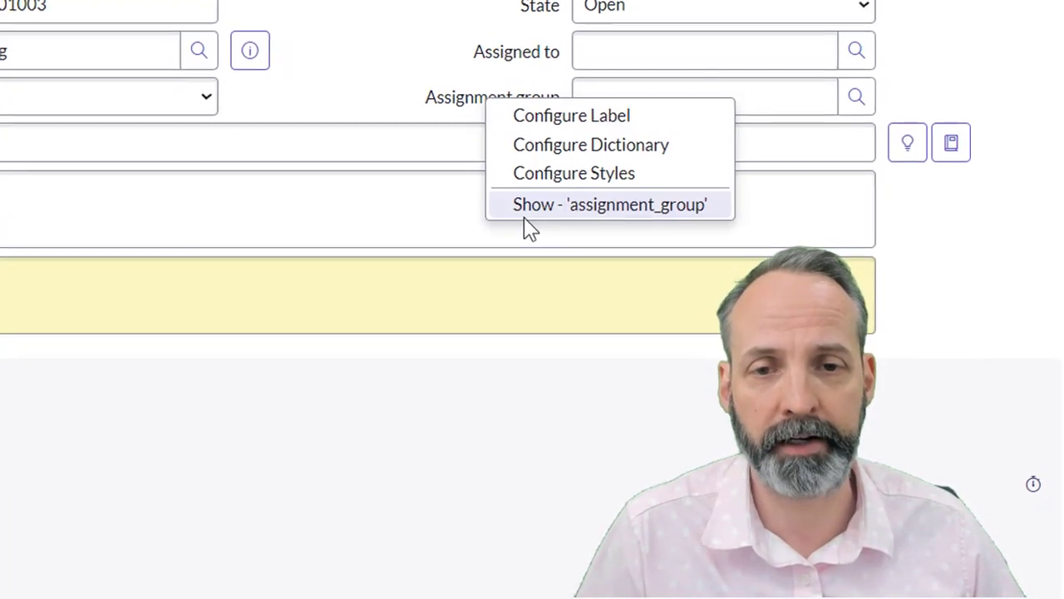
left_click(532, 209)
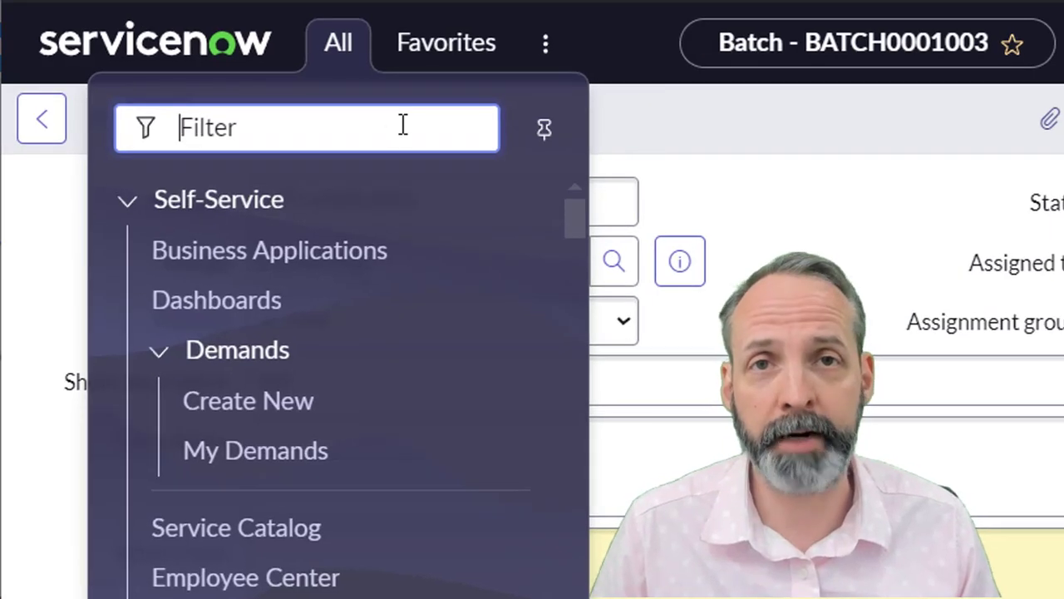
Step: Create a 'Soaping' group type described as 'Groups that deal with soap production.'
type("syss")
key("BackSpace")
type("_user_group")
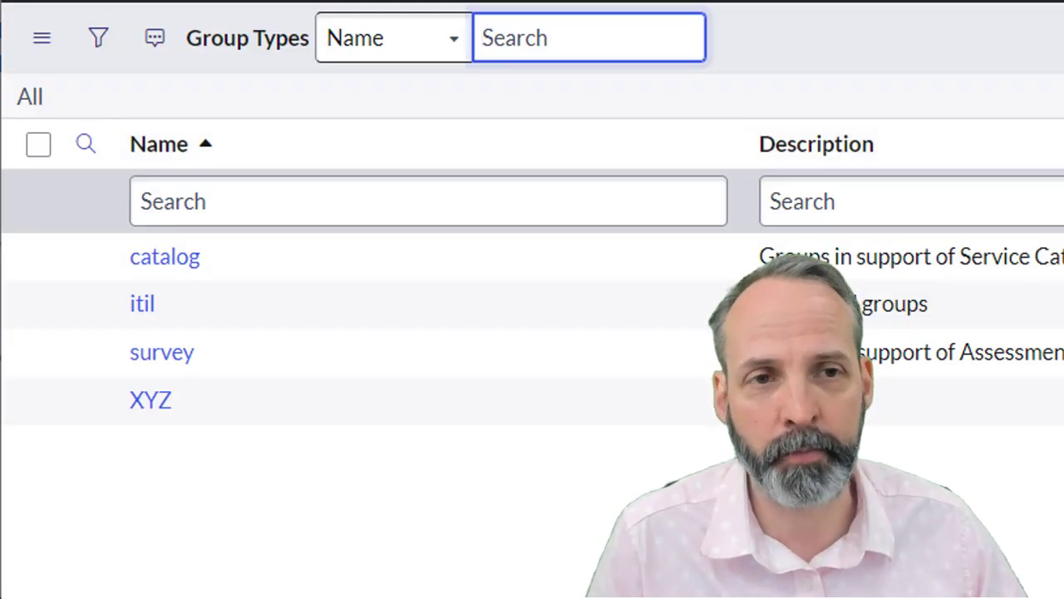
left_click(863, 222)
type("S")
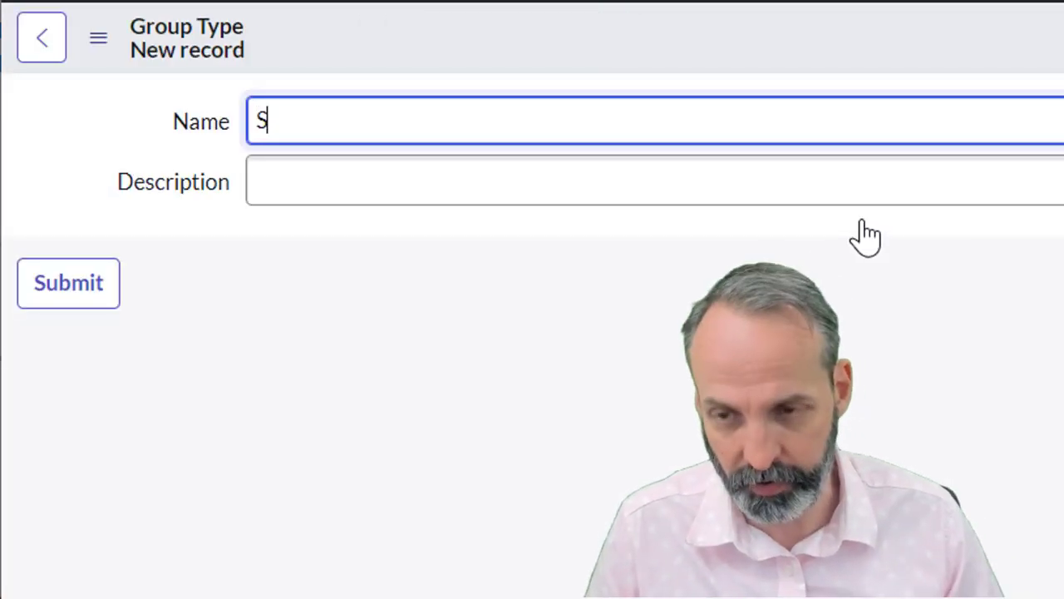
type("oaping")
key("Tab")
type("Groups that deal with s")
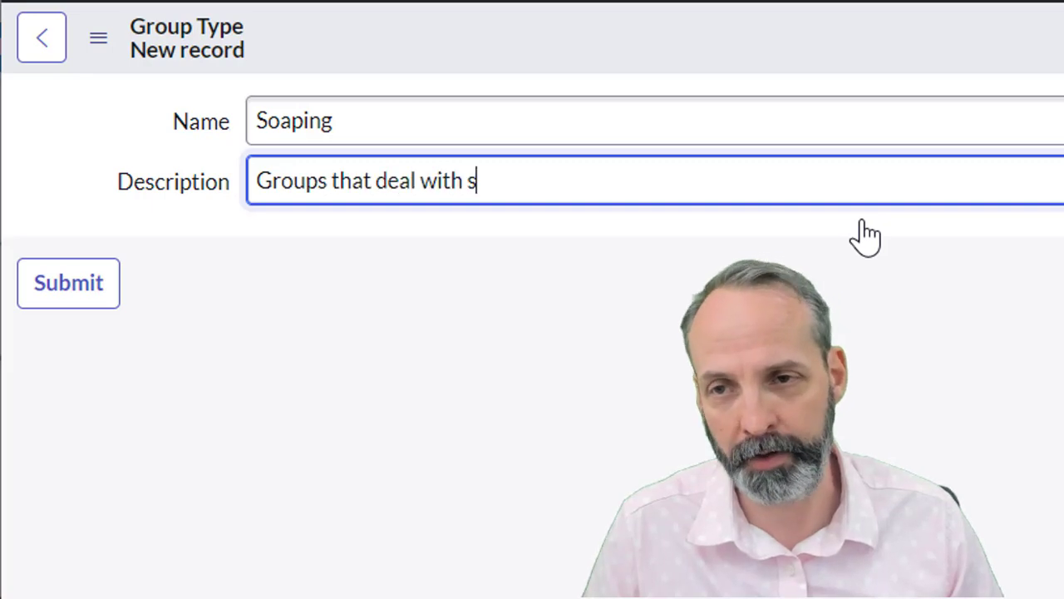
type("oap production.")
Step: Save the Soaping group type and copy its sys_id
right_click(905, 65)
left_click(945, 83)
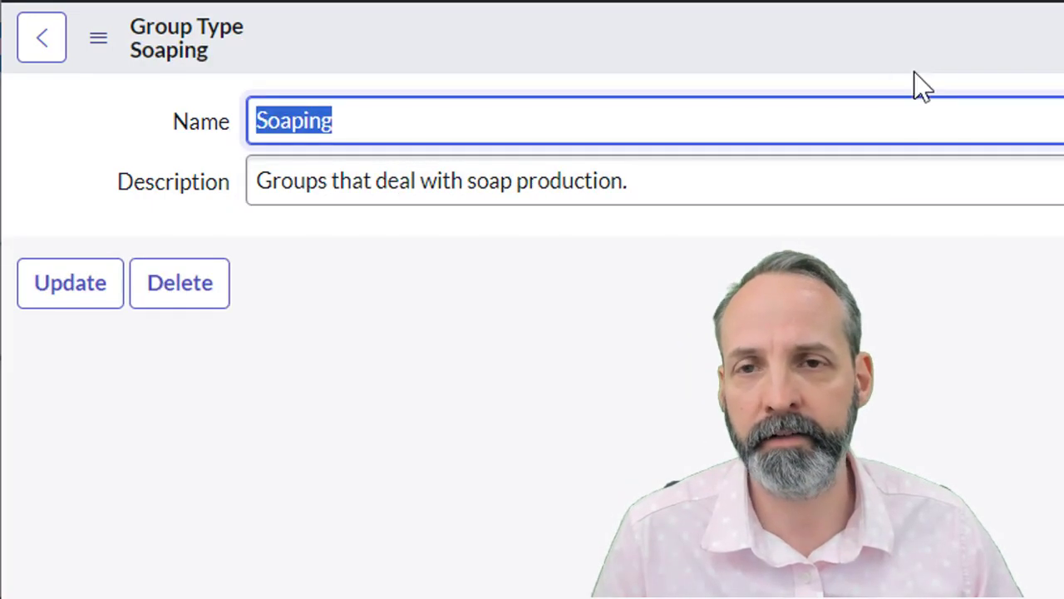
right_click(902, 48)
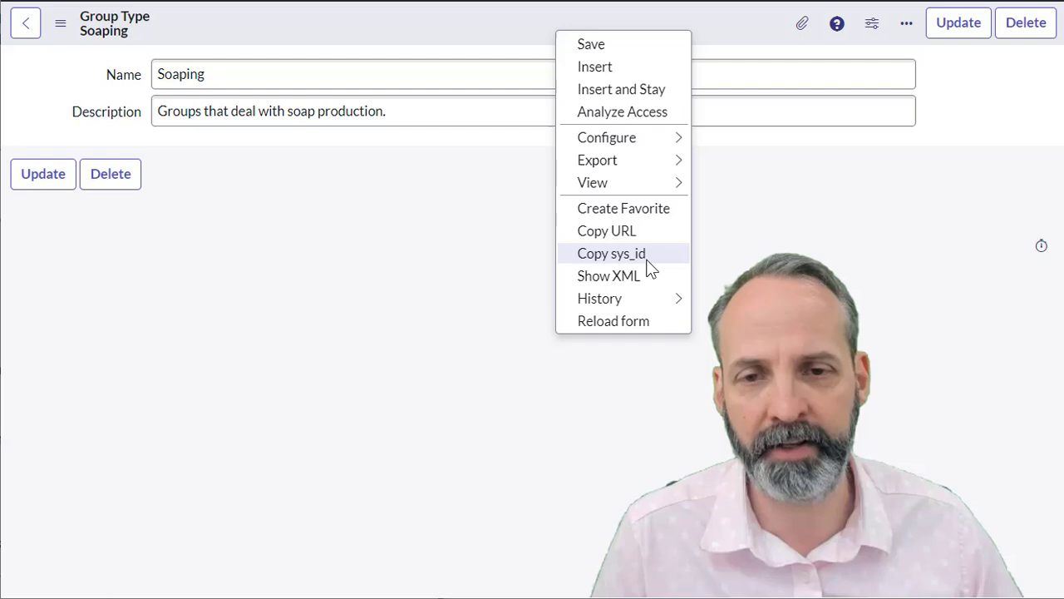
left_click(645, 254)
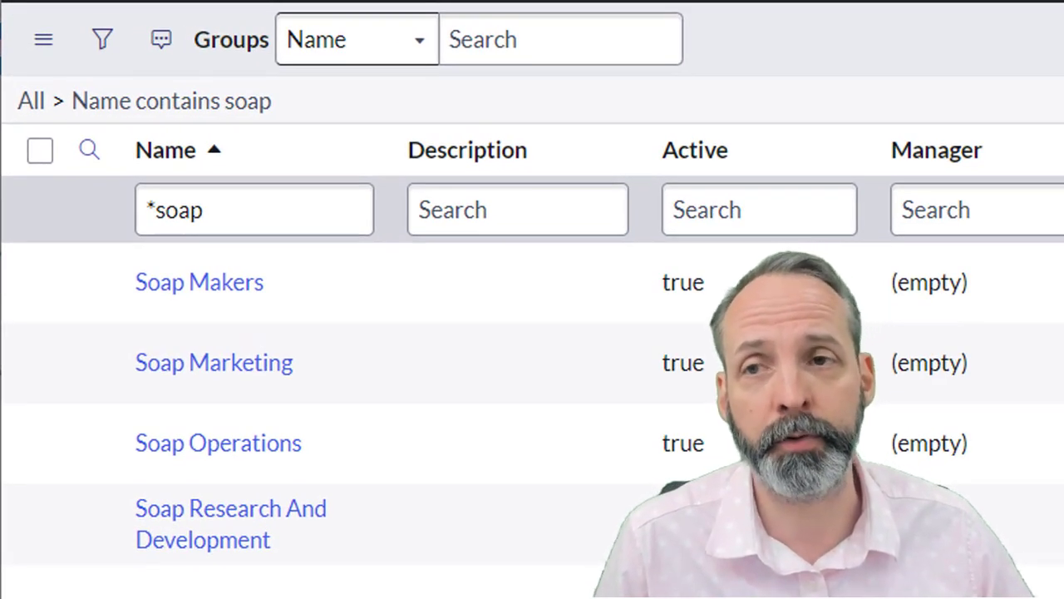
Step: Add the Soaping type to the Soap Makers group
left_click(242, 287)
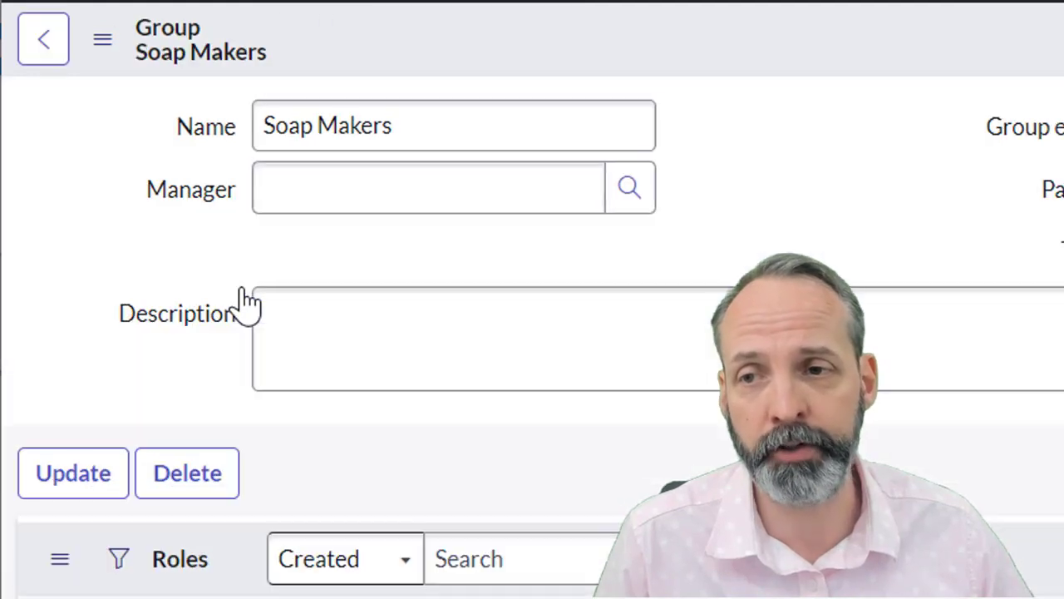
left_click(478, 250)
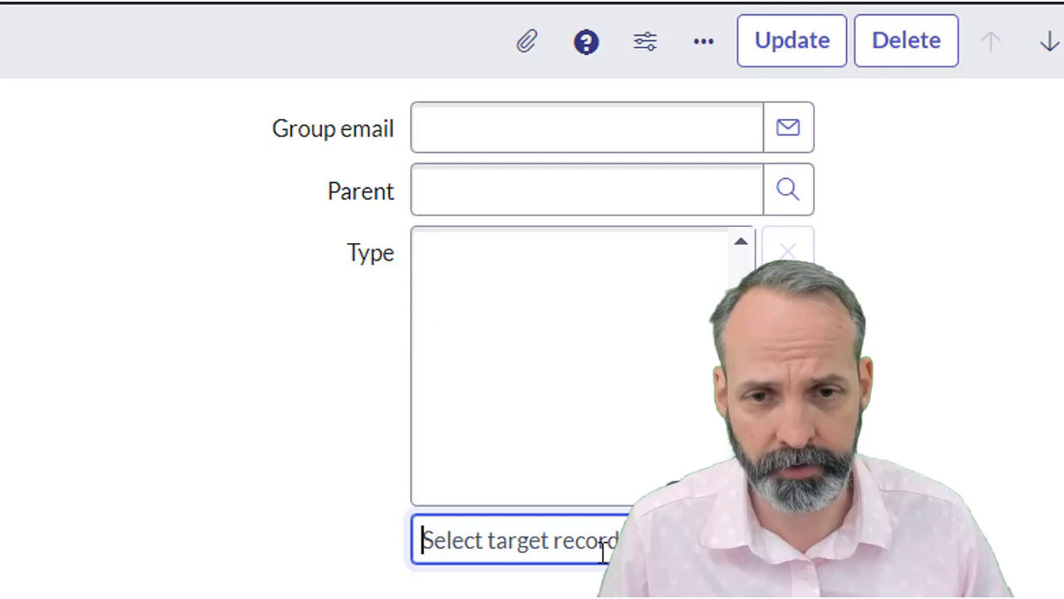
type("soap")
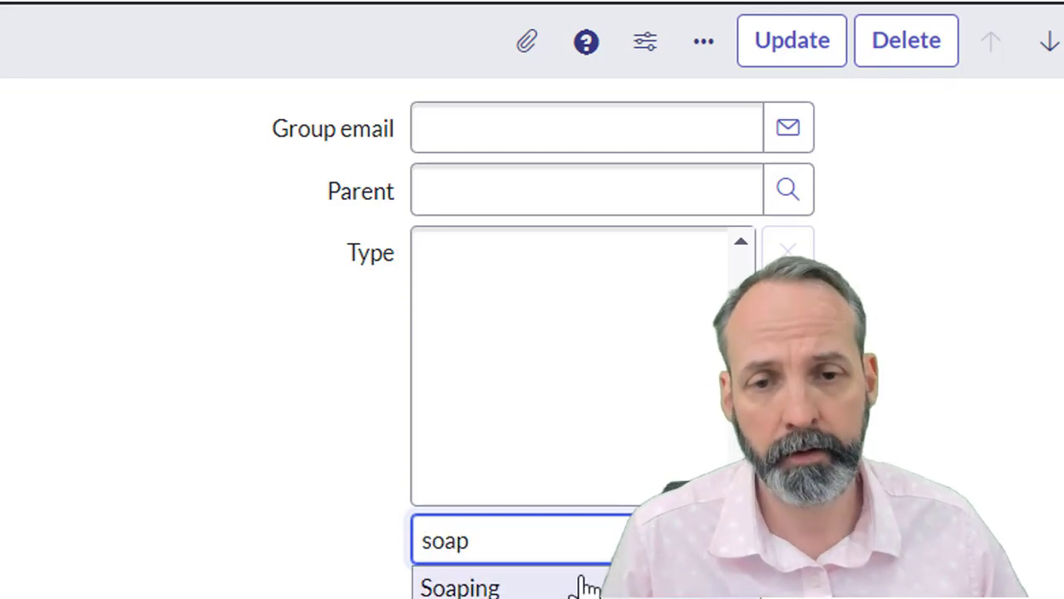
left_click(588, 587)
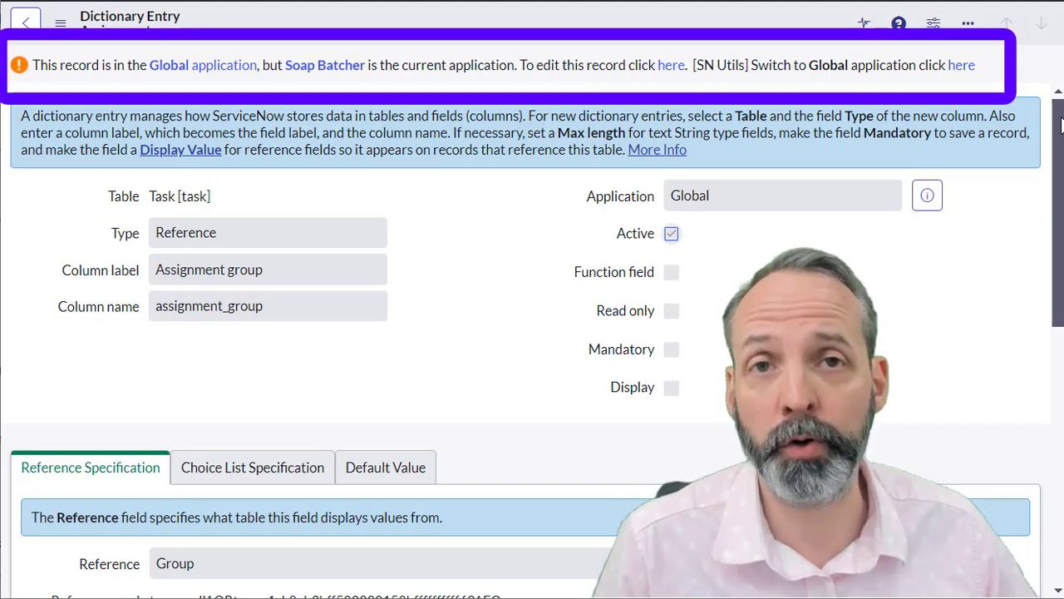
Step: Start a new assignment_group dictionary override targeting the Batch table
left_click_drag(1062, 123, 1062, 360)
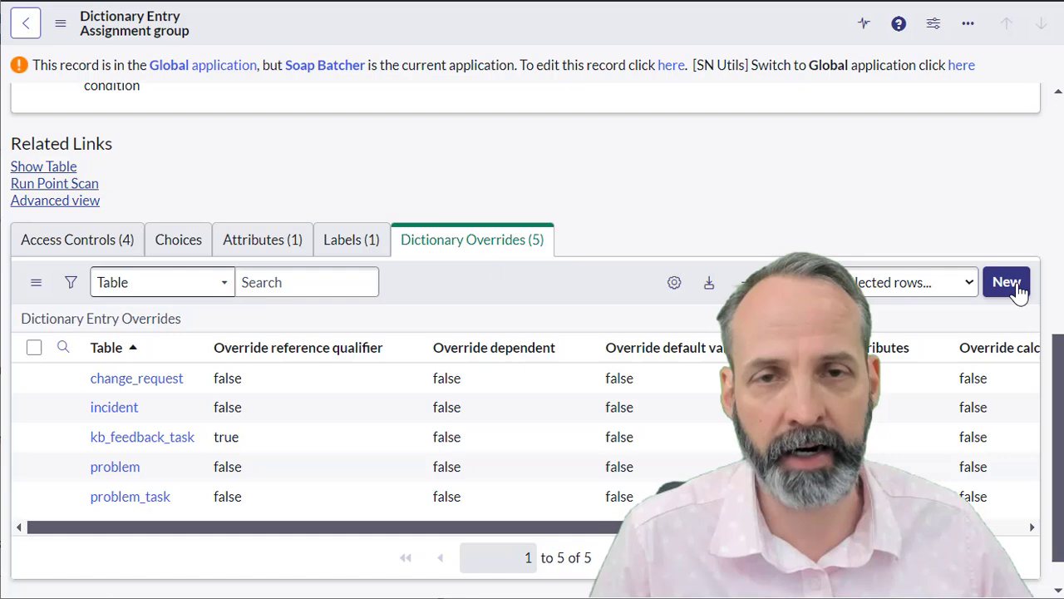
left_click(1006, 283)
scroll(1056, 311, "down", 3)
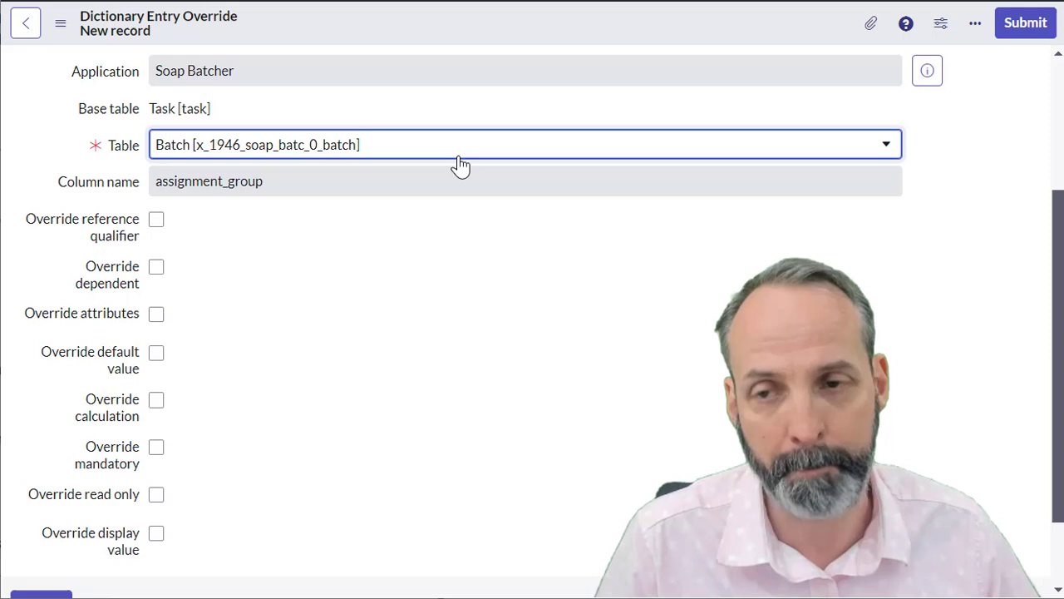
Step: Override the reference qualifier with 'type=' plus the pasted Soaping sys_id, then submit
left_click(156, 219)
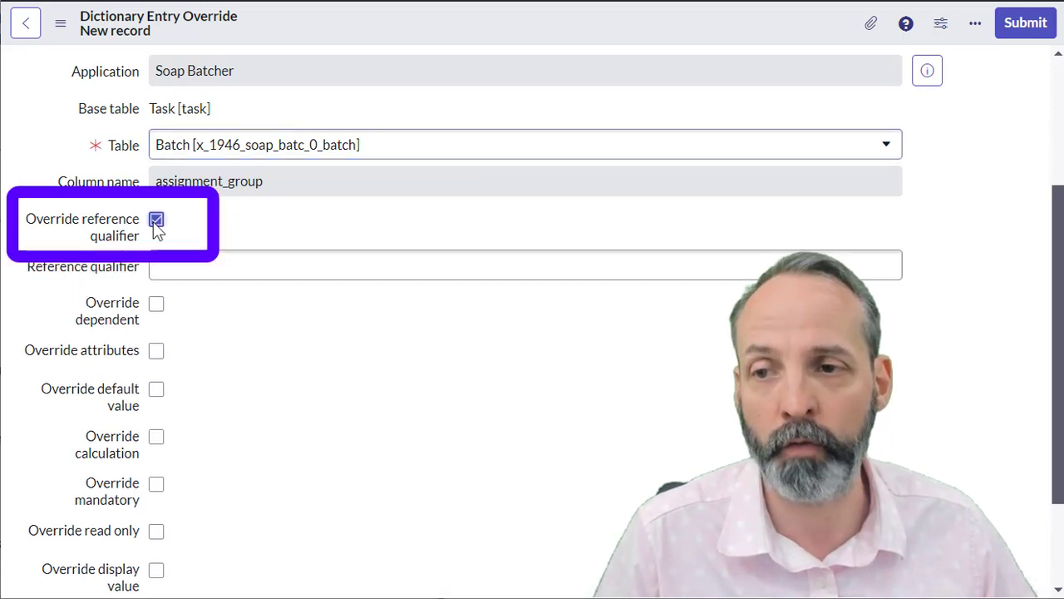
left_click(587, 269)
type("typ")
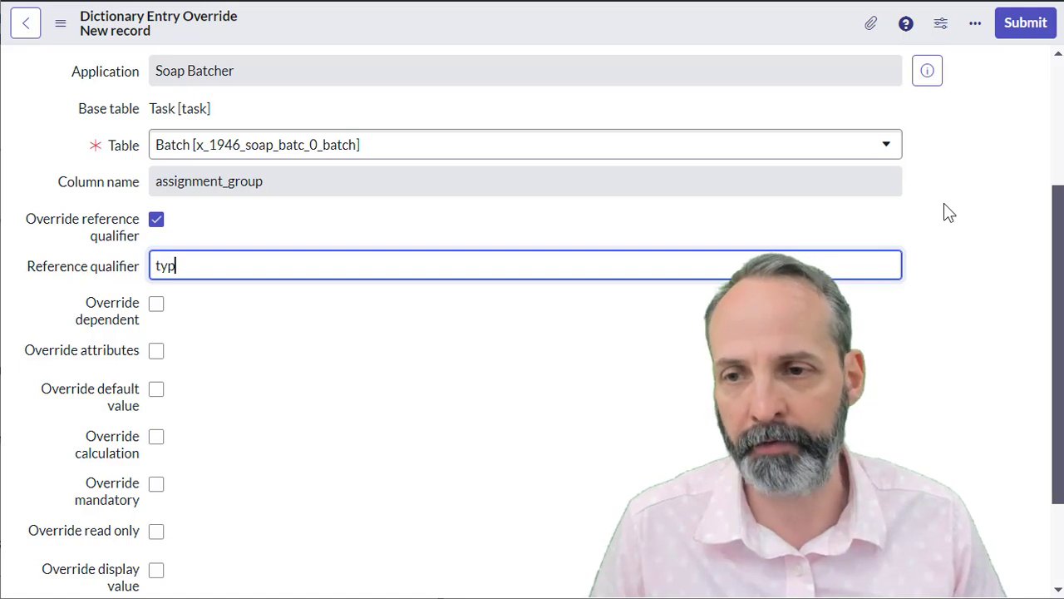
type("e=")
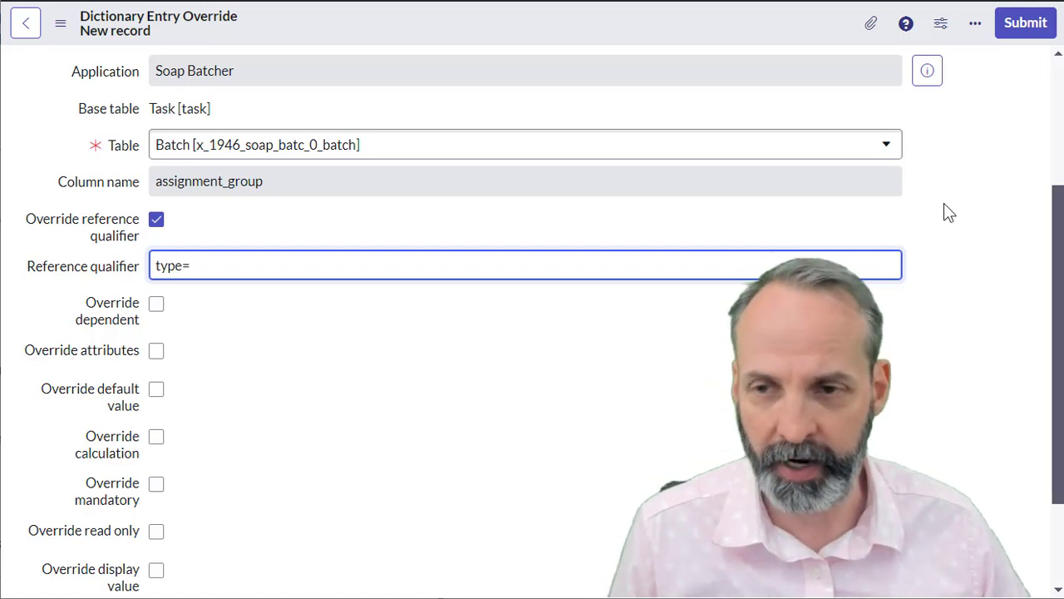
key("ctrl+v")
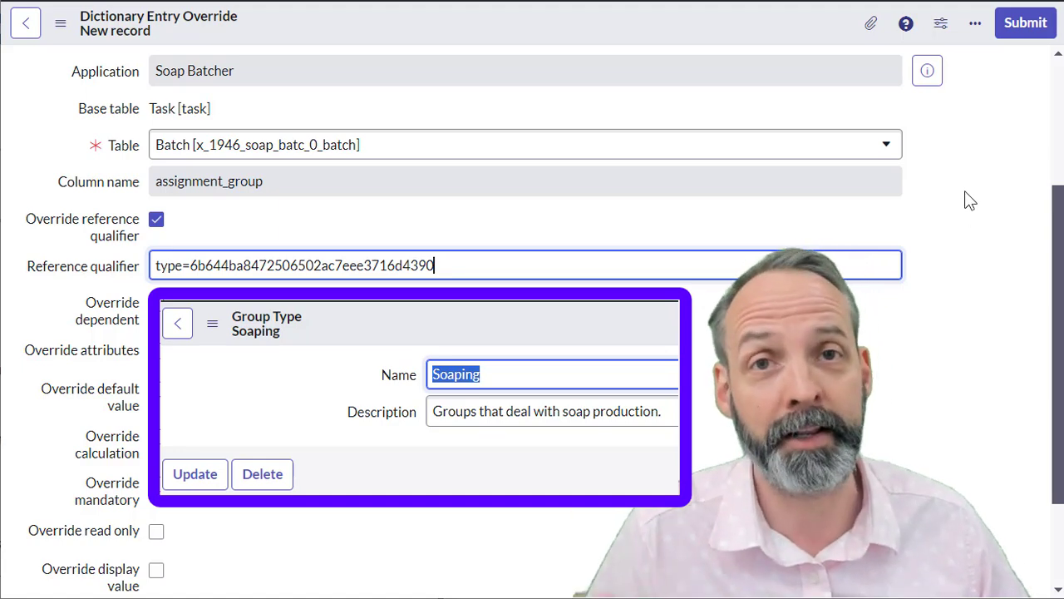
left_click(1006, 38)
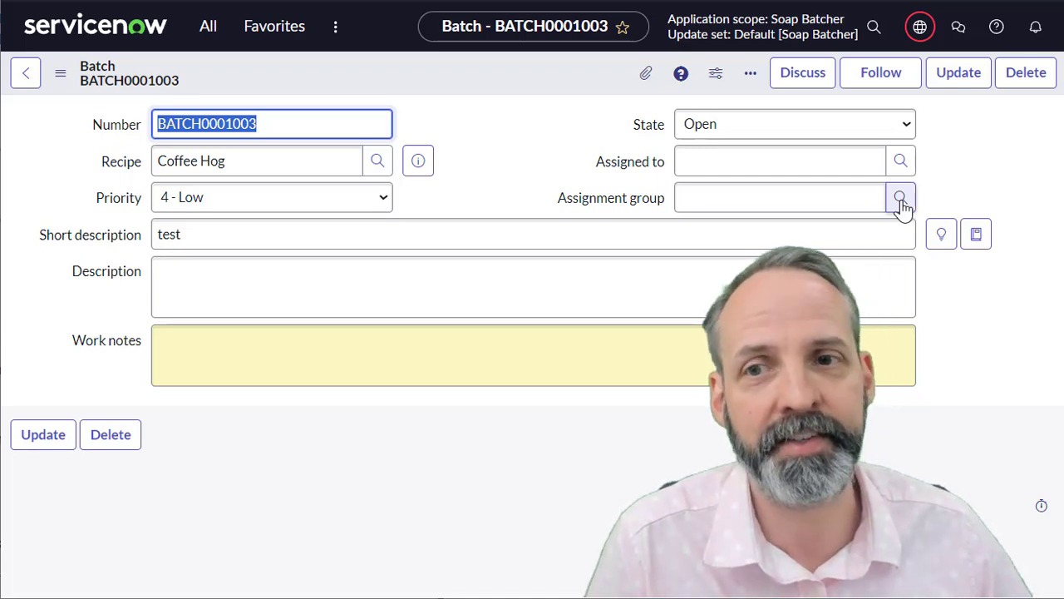
Step: Open the Assignment group lookup on BATCH0001003 to confirm only the four Soap groups appear
left_click(900, 199)
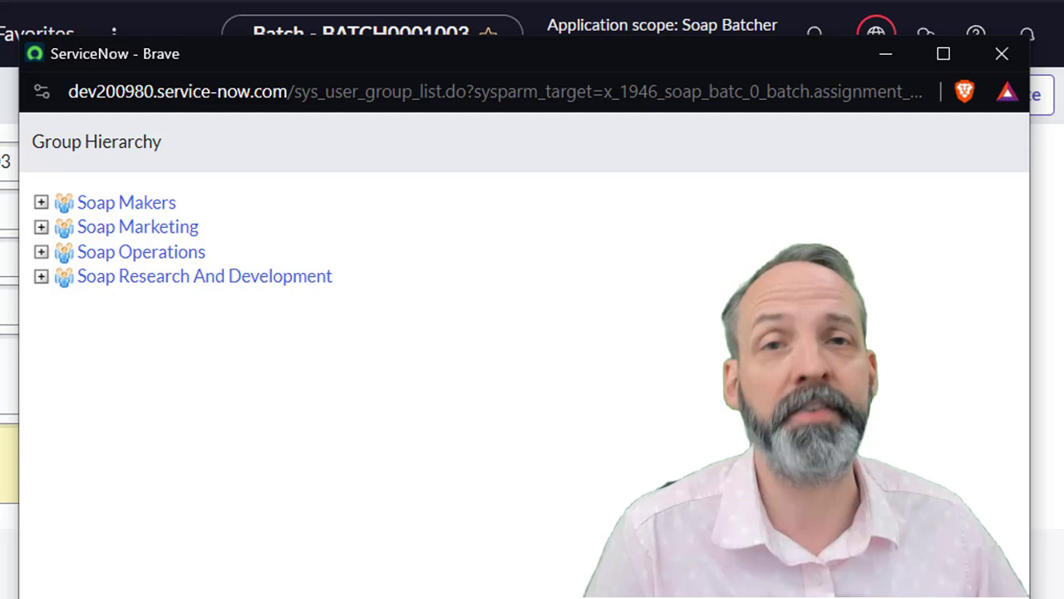